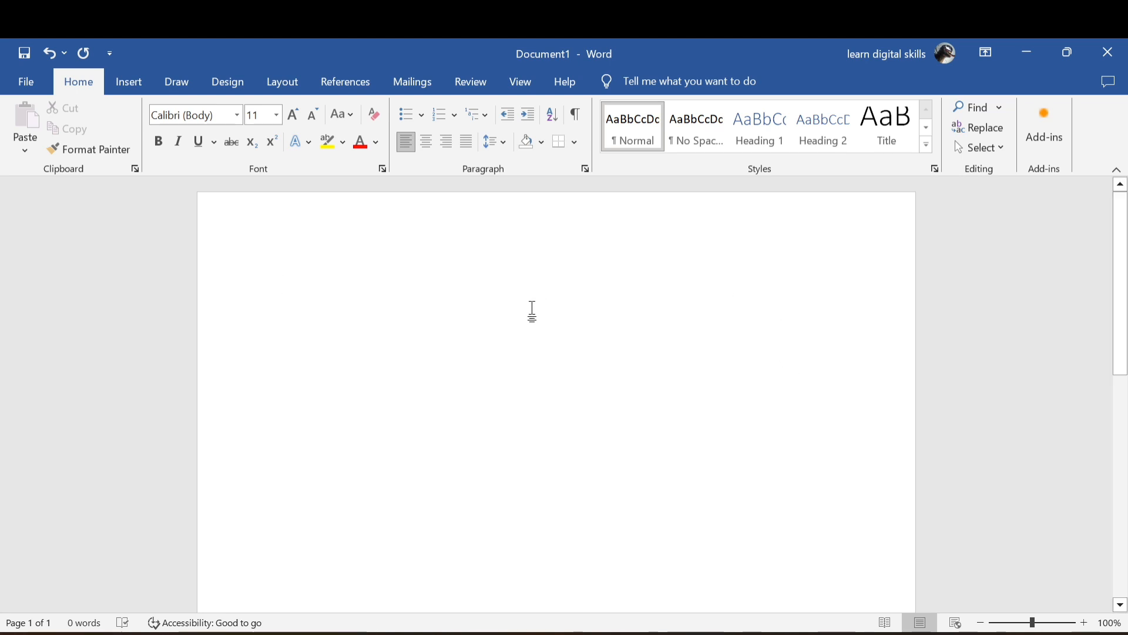
Insert a 3-D Pie chart into the blank document.
left_click(130, 85)
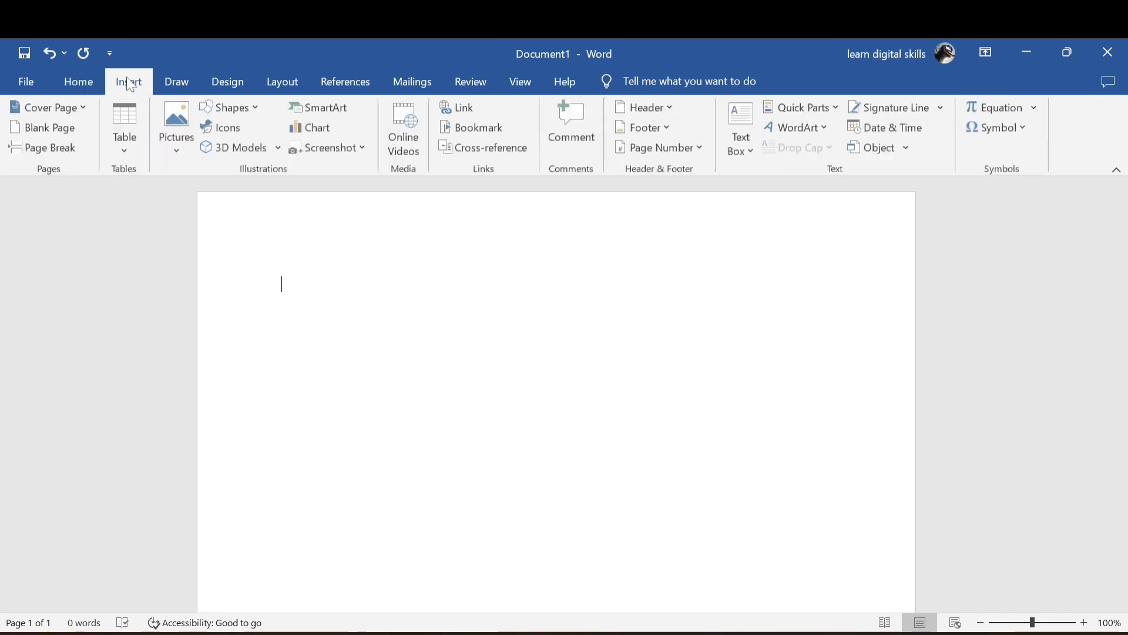
left_click(319, 132)
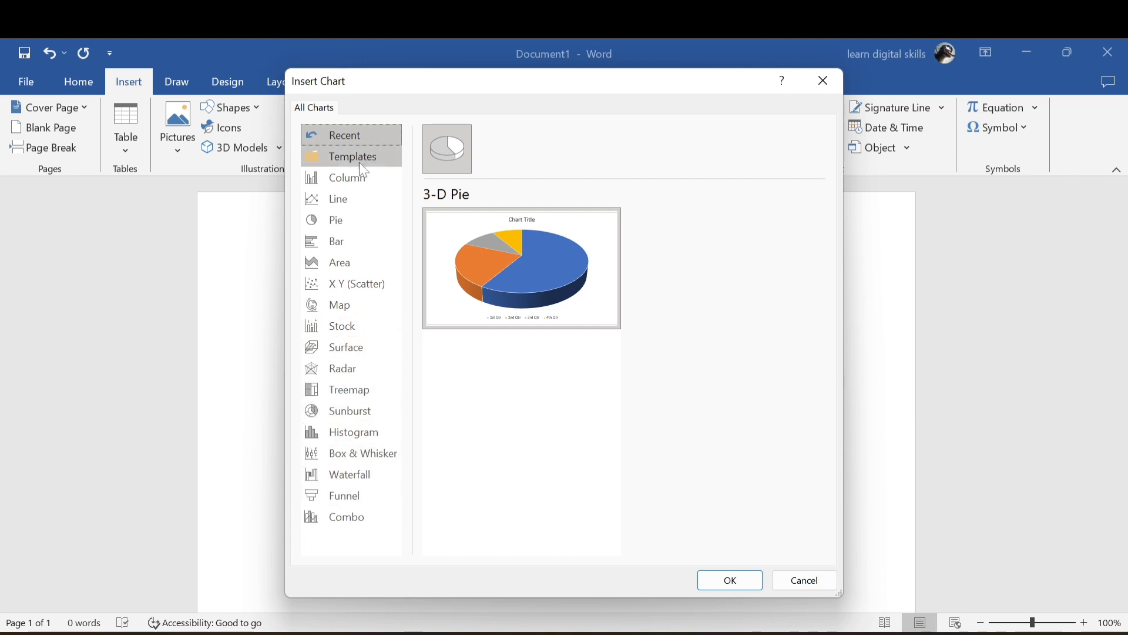
left_click(344, 224)
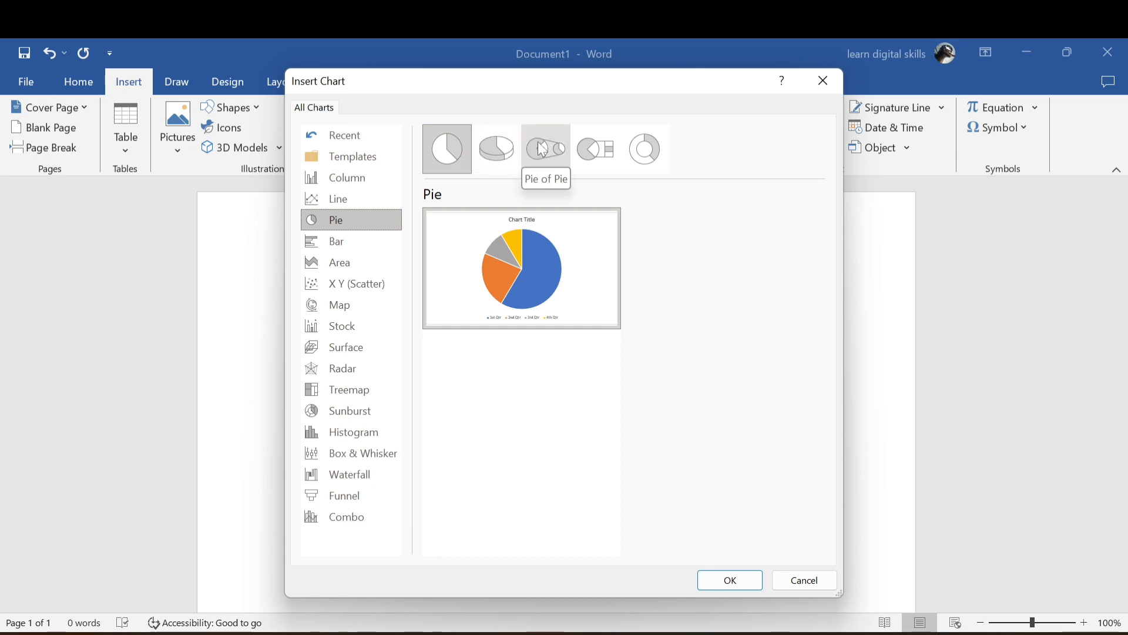
left_click(497, 146)
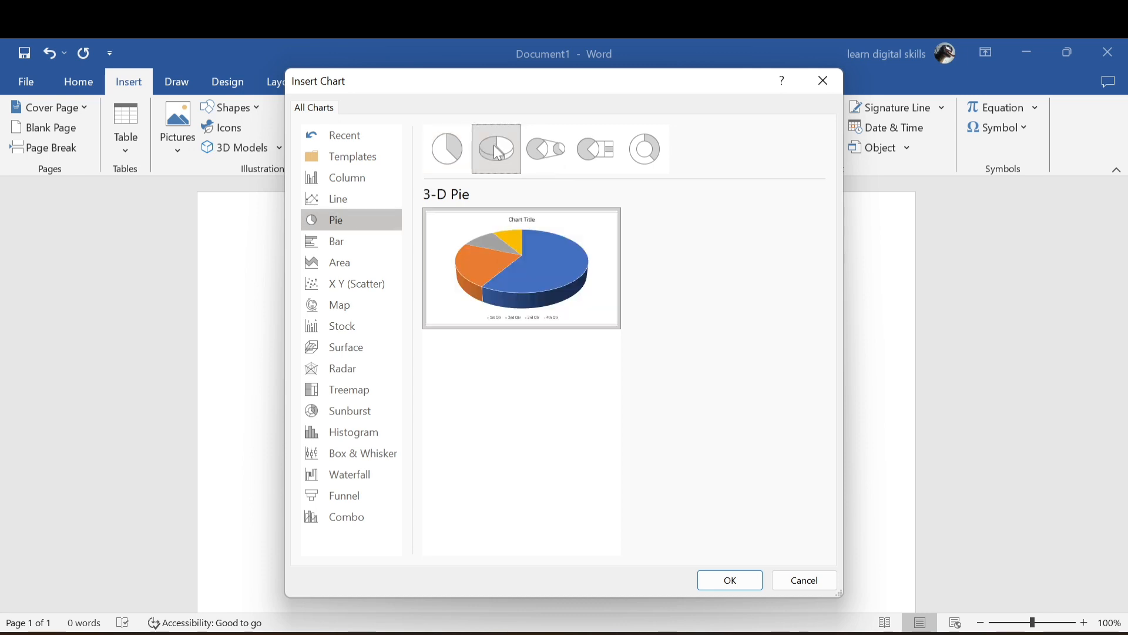
left_click(728, 580)
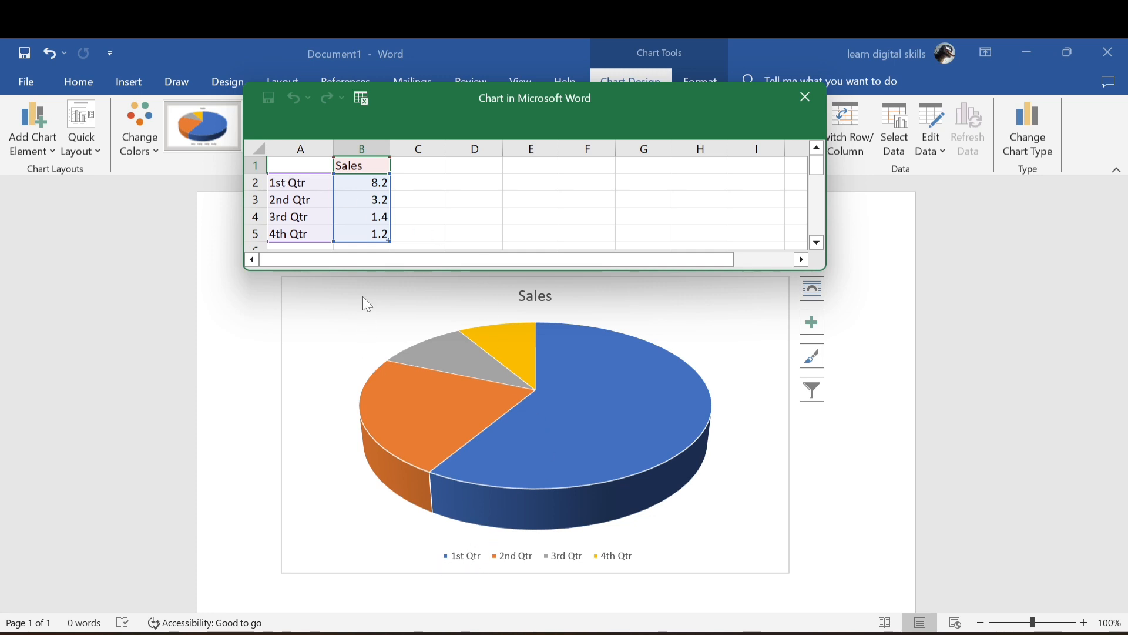
Rename the first category in cell A2 of the chart data as Youtube.
left_click(307, 182)
double_click(306, 182)
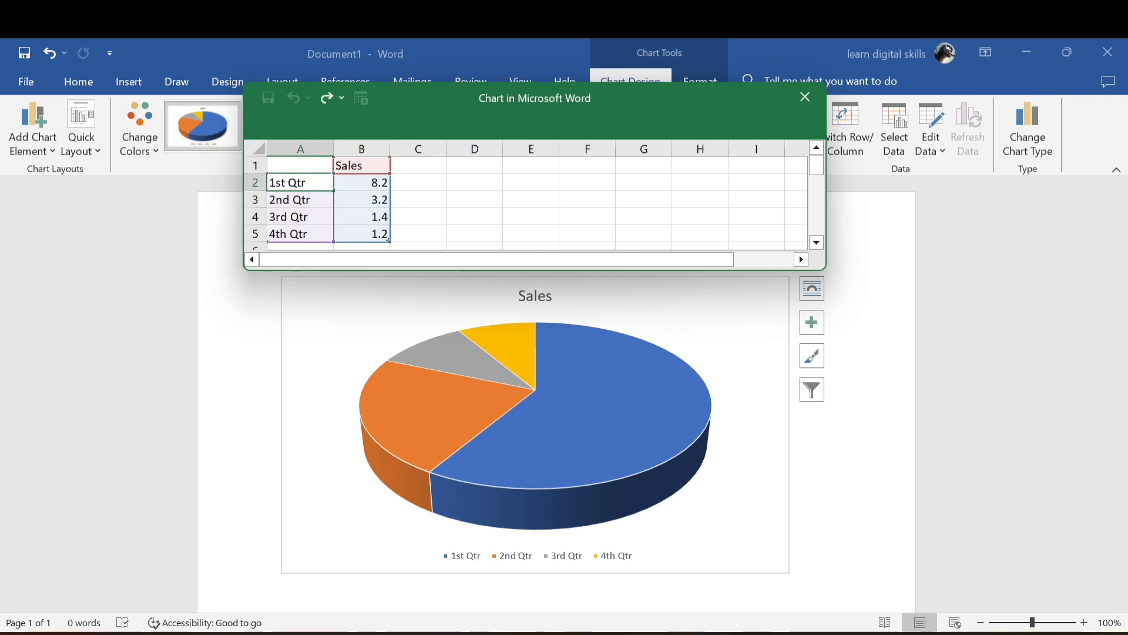
left_click_drag(306, 182, 271, 182)
type("Y")
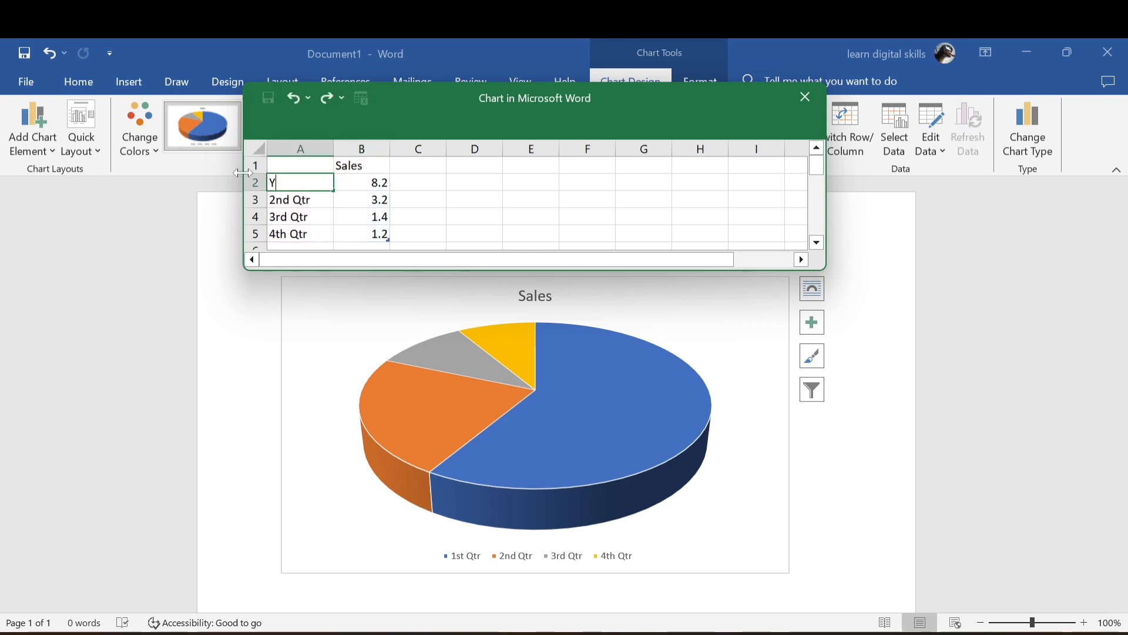
type("outube")
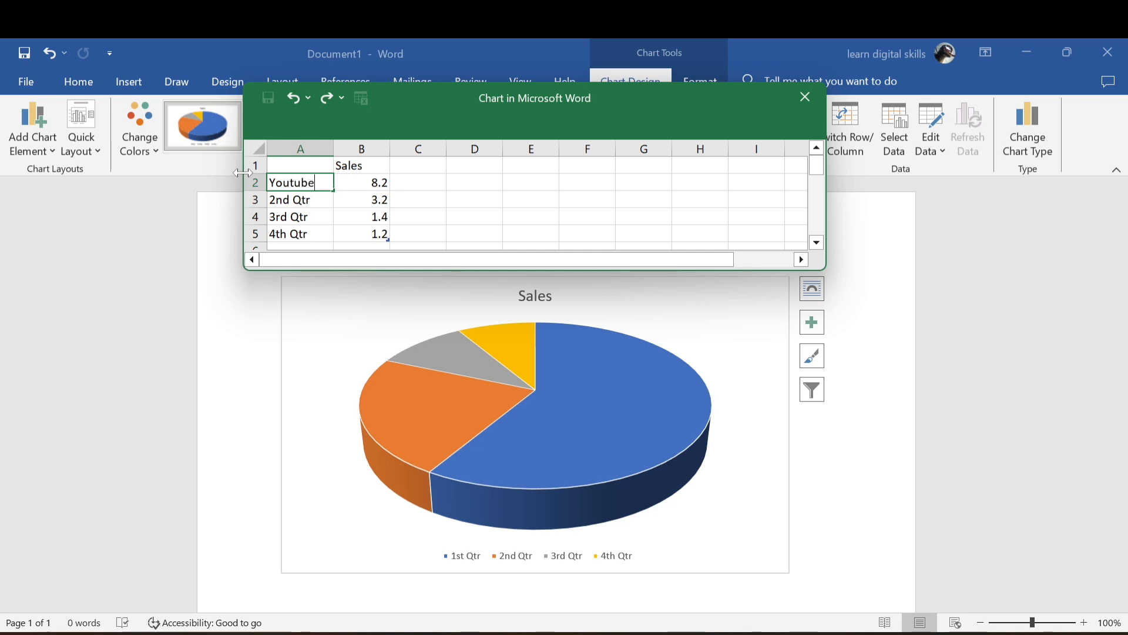
key("Return")
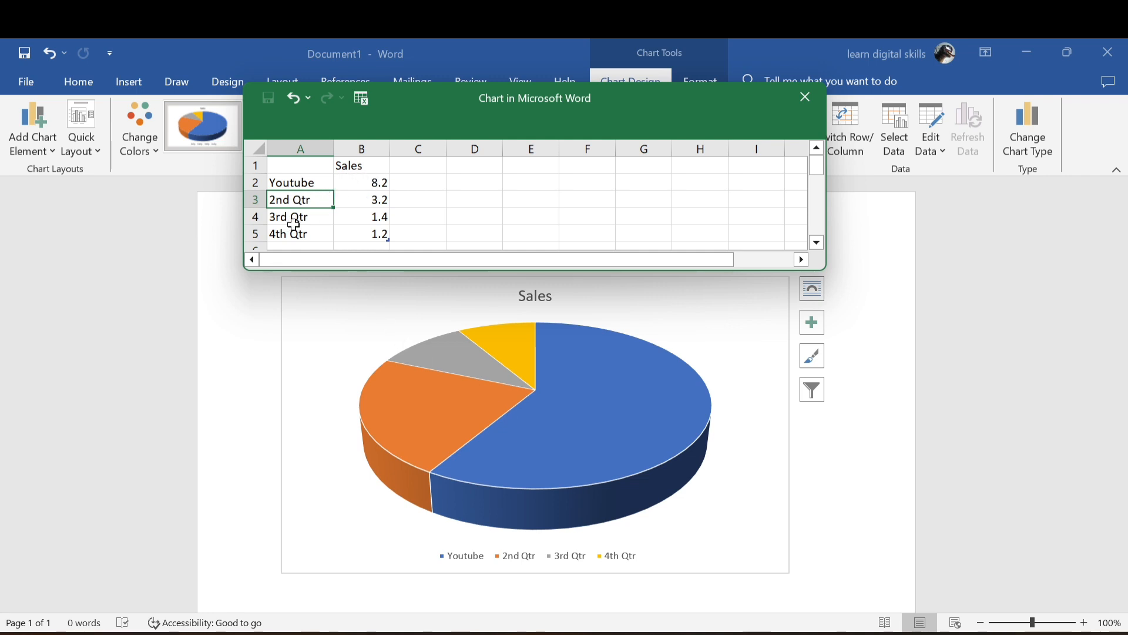
Set the Youtube sales value in cell B2 to 6.2.
left_click(365, 185)
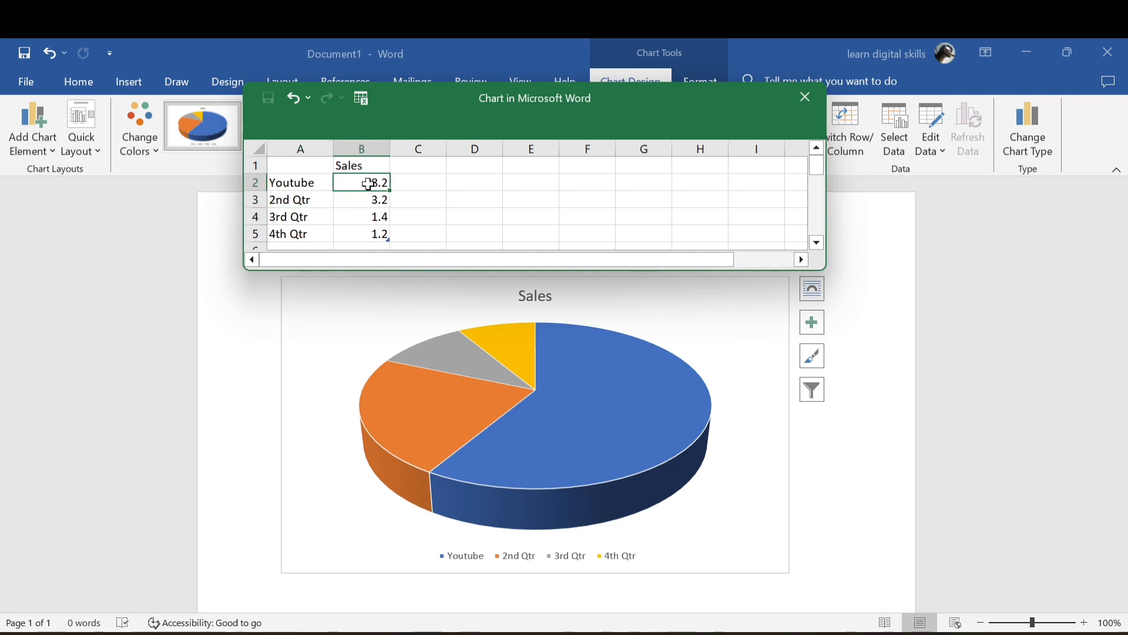
double_click(371, 183)
key("ctrl+z")
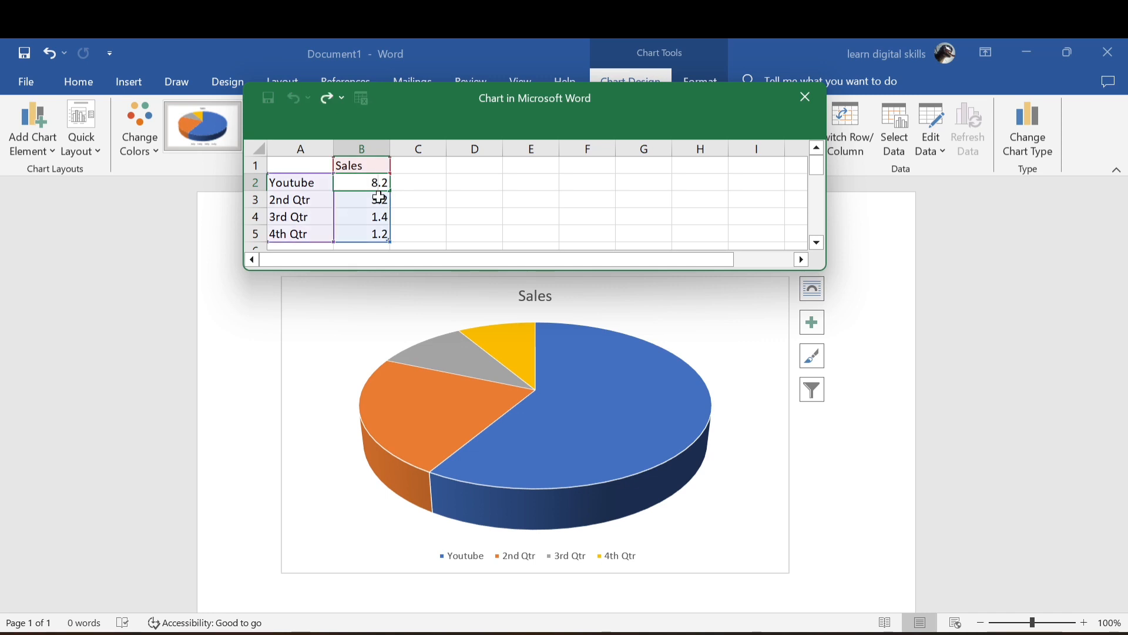
key("BackSpace")
type("6")
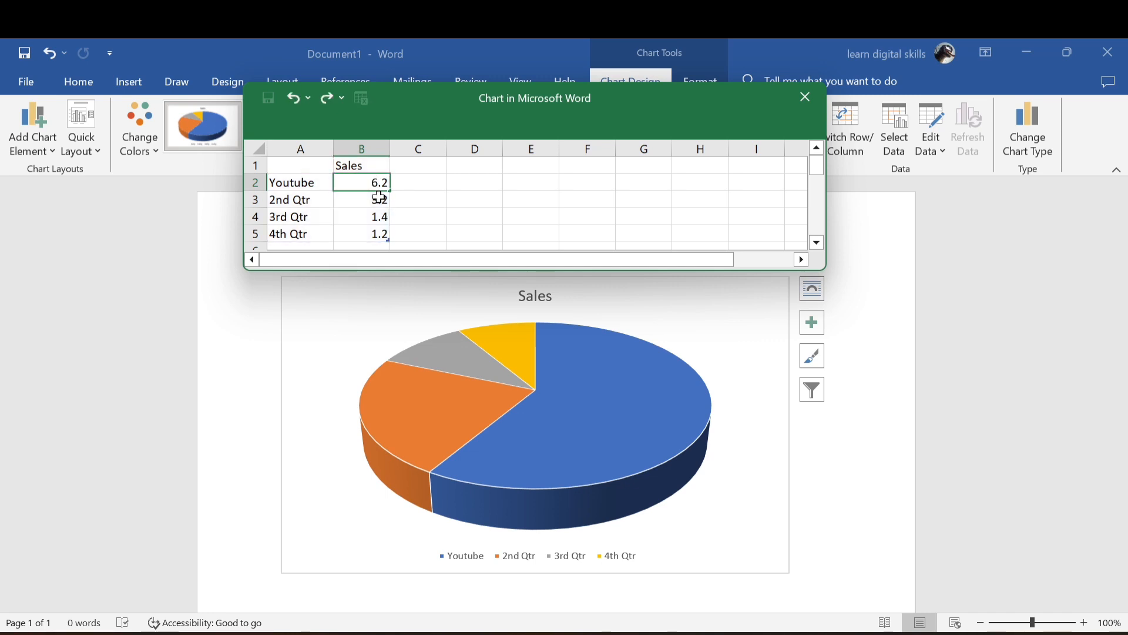
left_click(380, 198)
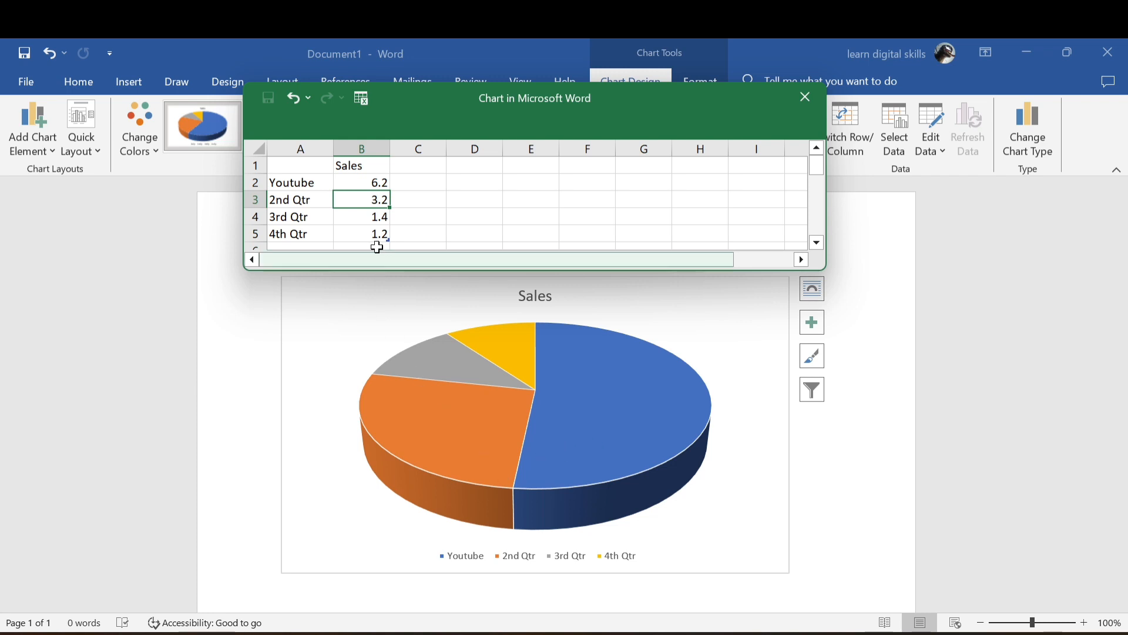
Set the 2nd Qtr sales value in cell B3 to 11.2 and close the chart data sheet.
double_click(377, 200)
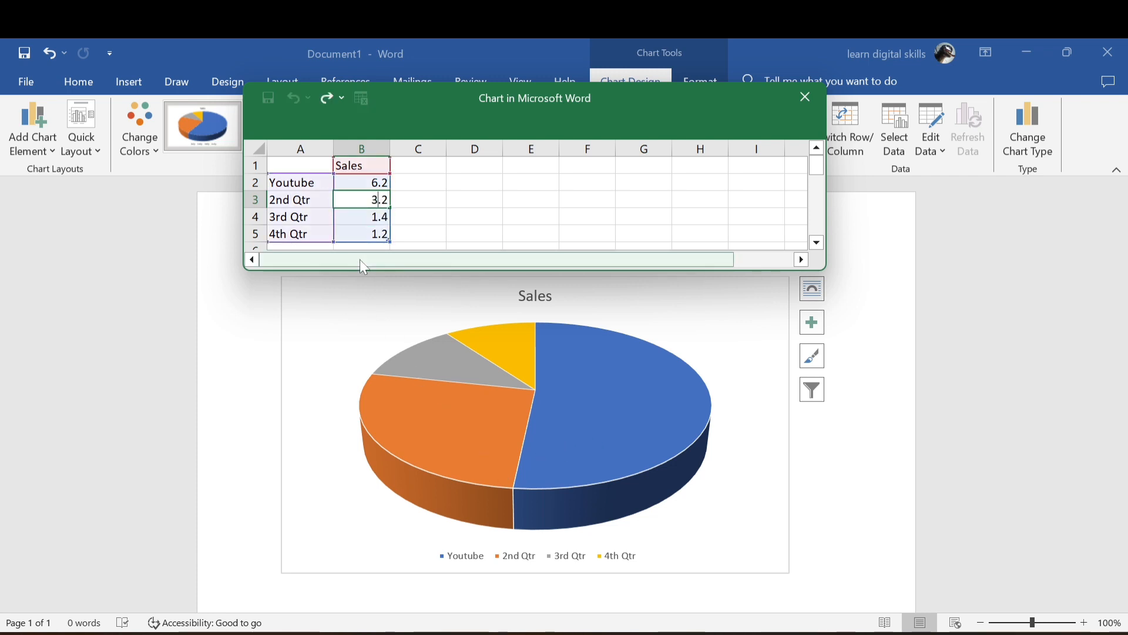
key("BackSpace")
type("11")
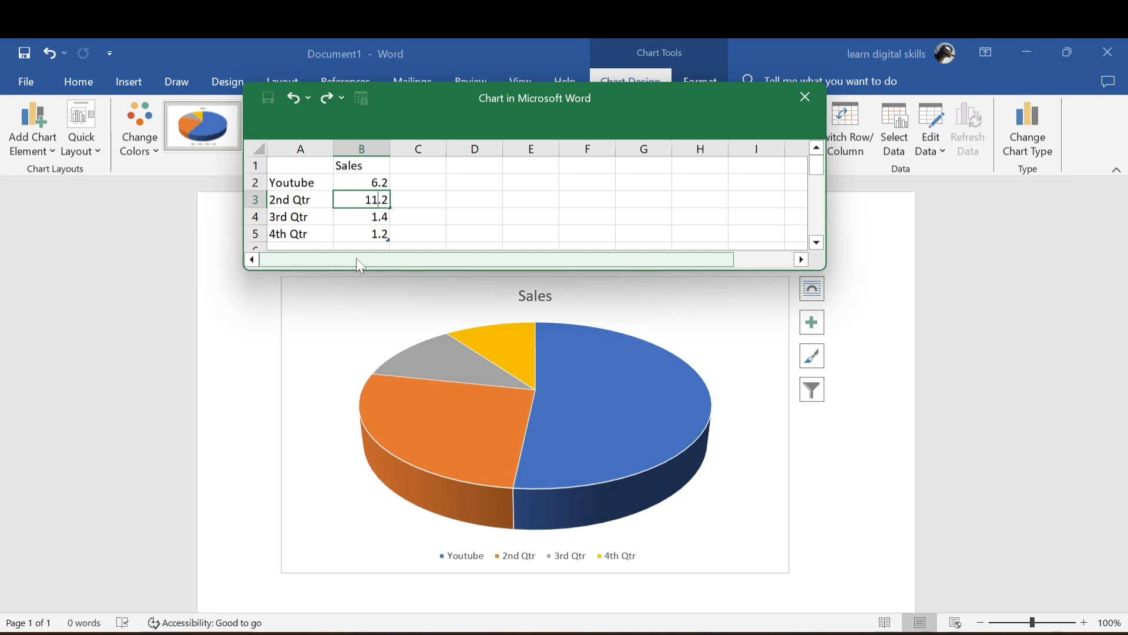
key("Return")
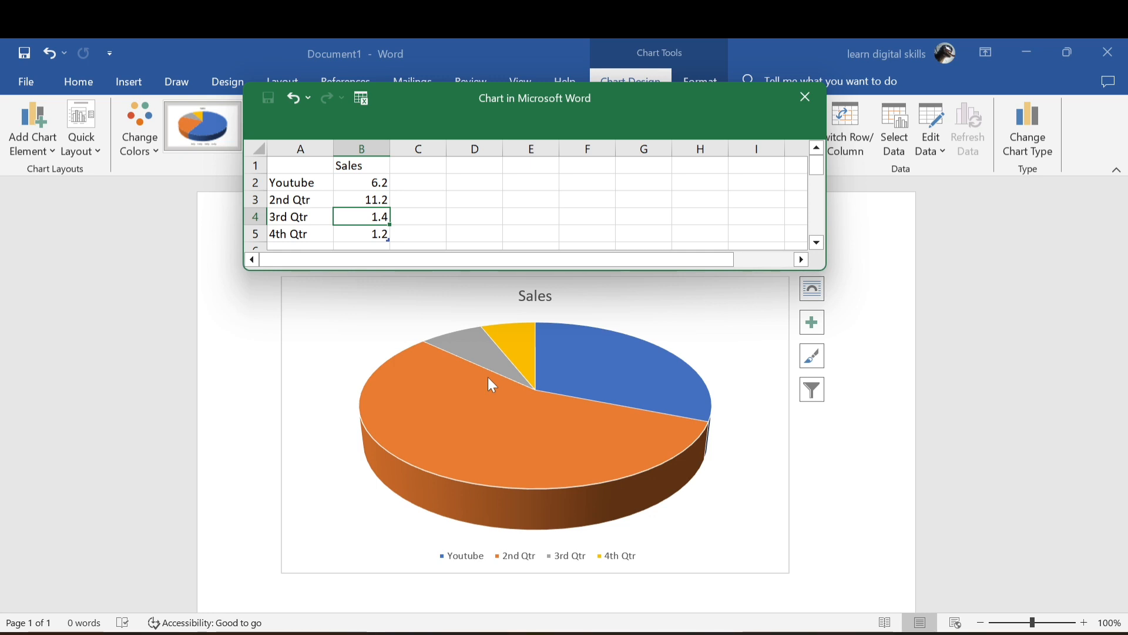
left_click(805, 98)
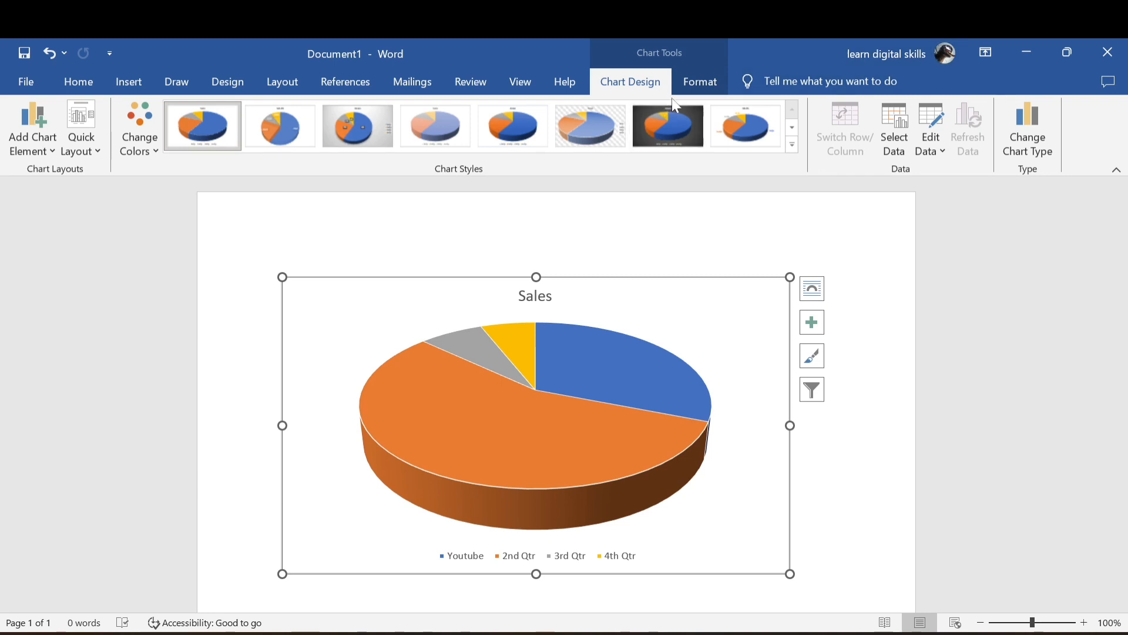
Apply the dark Style 7 chart style to the pie chart.
left_click(695, 87)
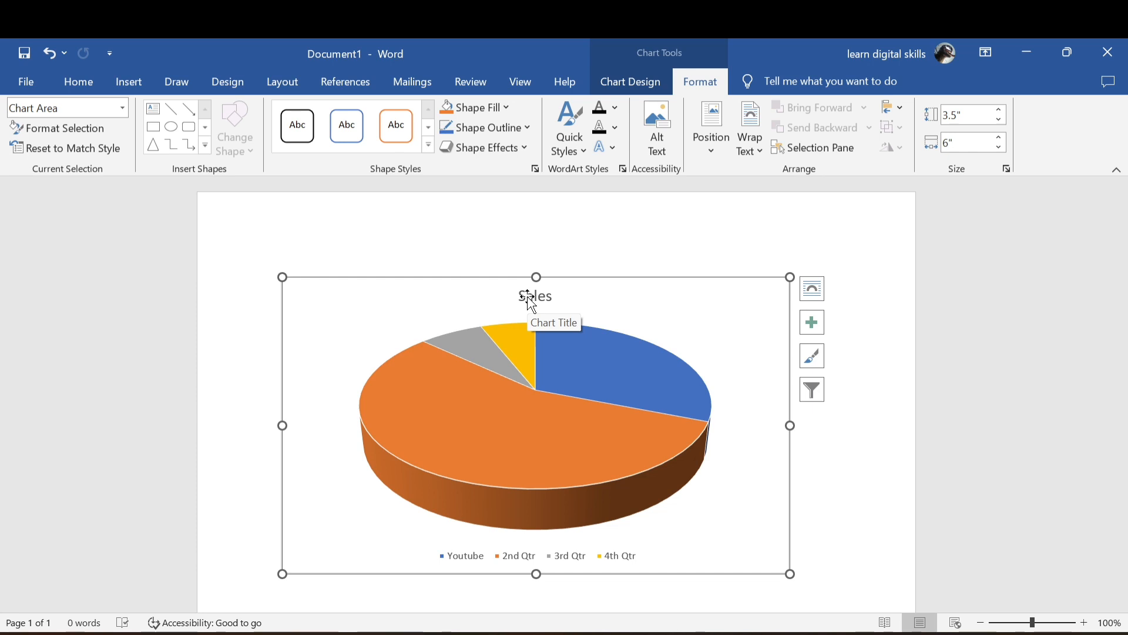
left_click(643, 91)
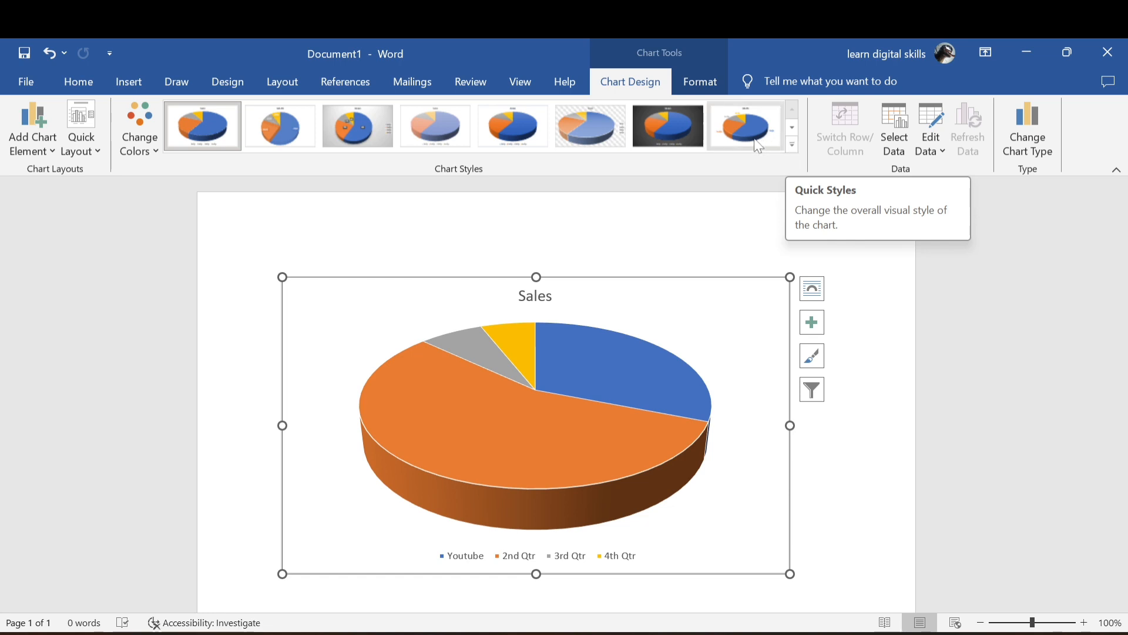
left_click(674, 126)
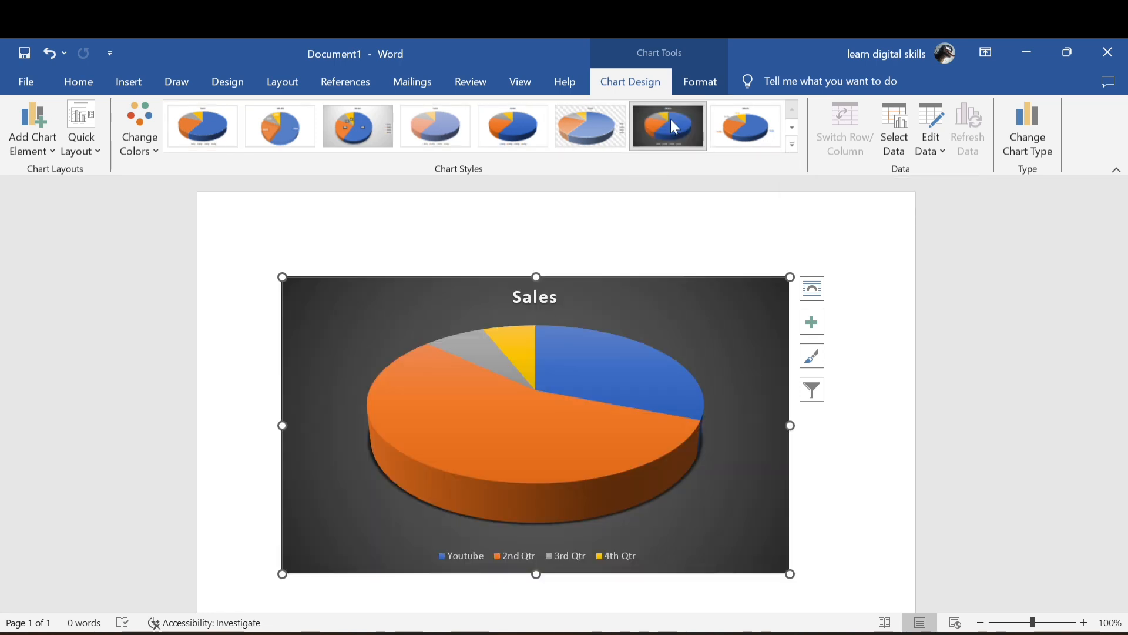
Reopen the chart's data and add a new category named Twitter in cell A6 below 4th Qtr.
mouse_move(526, 359)
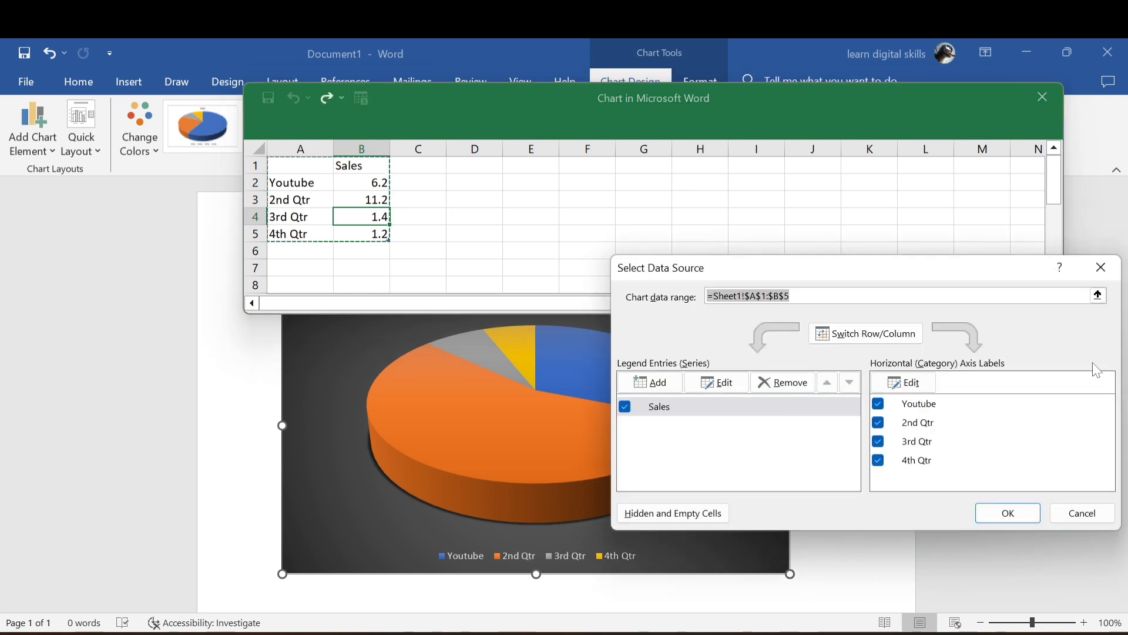
left_click(1101, 268)
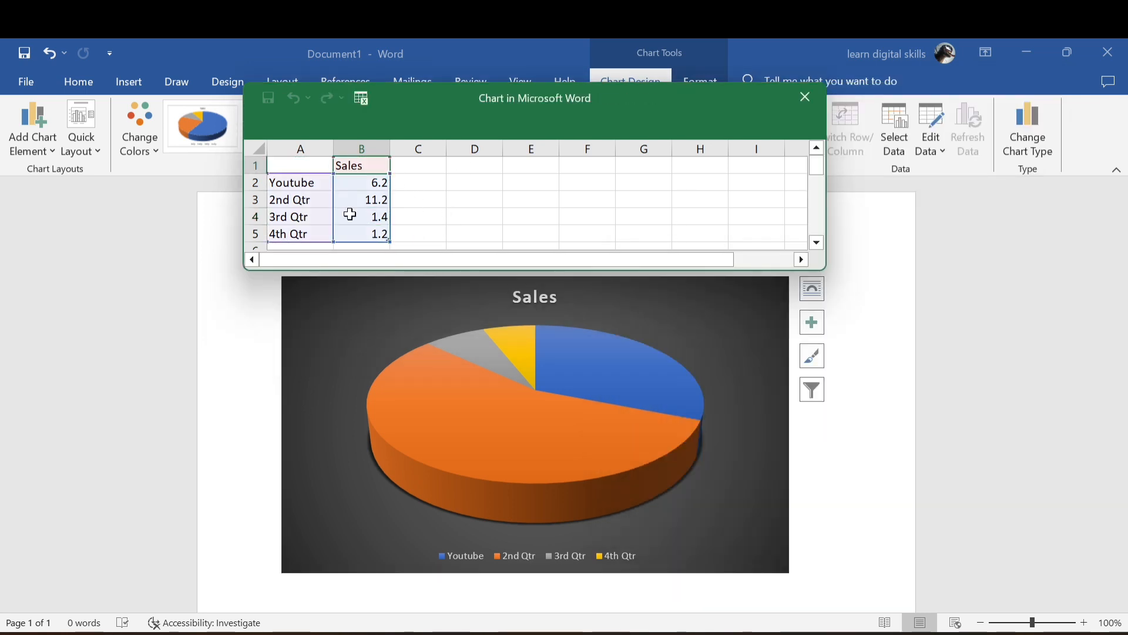
scroll(320, 232, "down", 2)
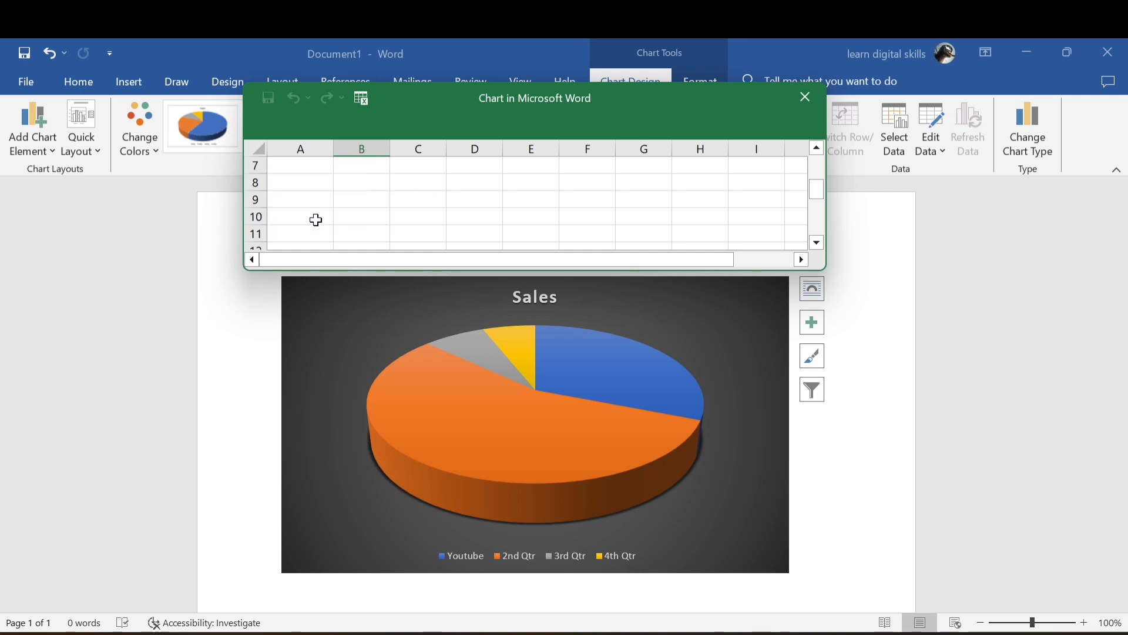
scroll(317, 219, "up", 2)
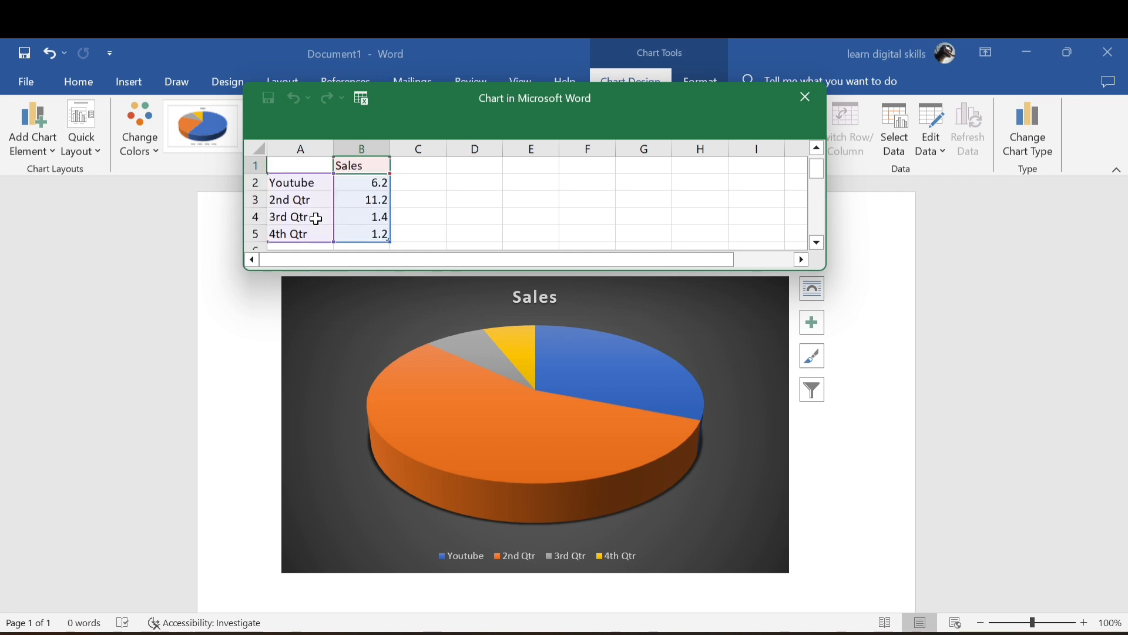
left_click(818, 243)
left_click(291, 235)
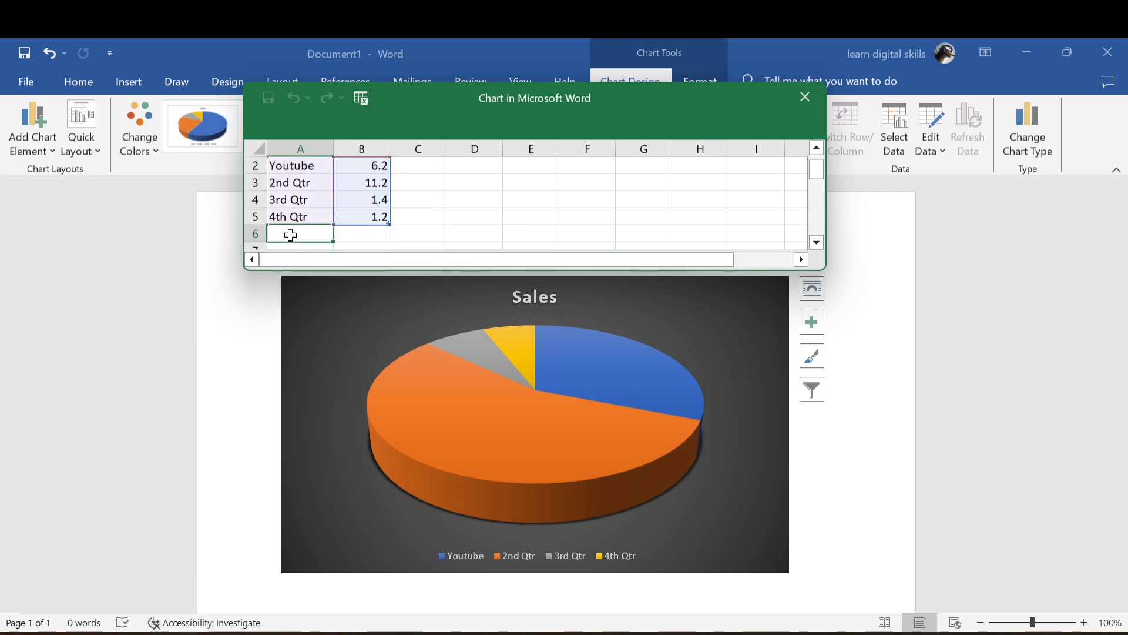
double_click(291, 235)
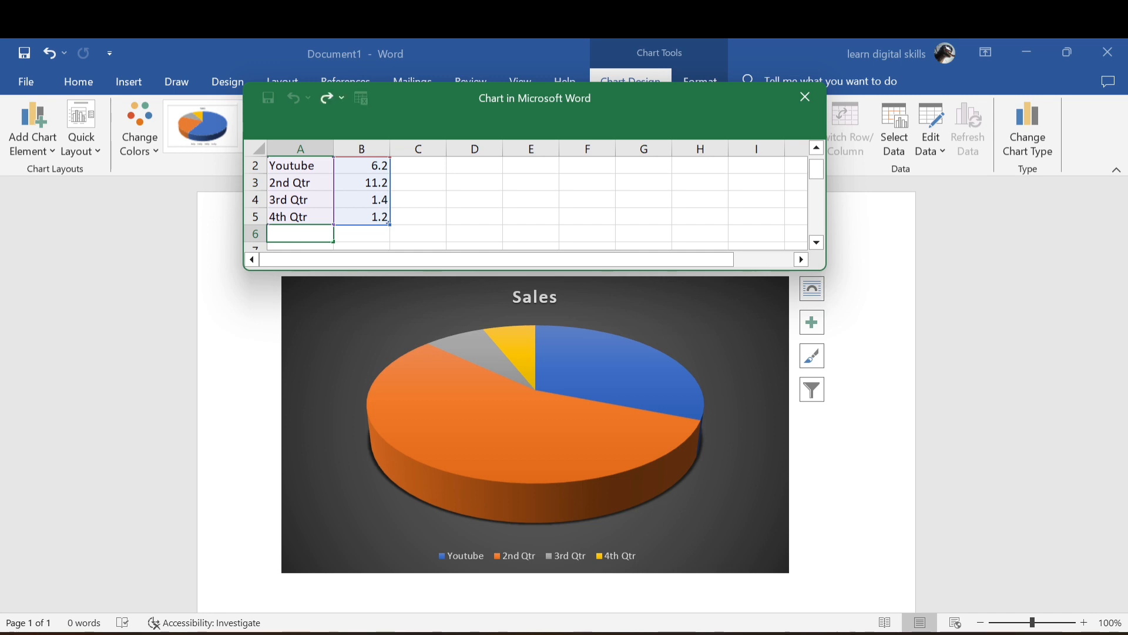
type("Twitter")
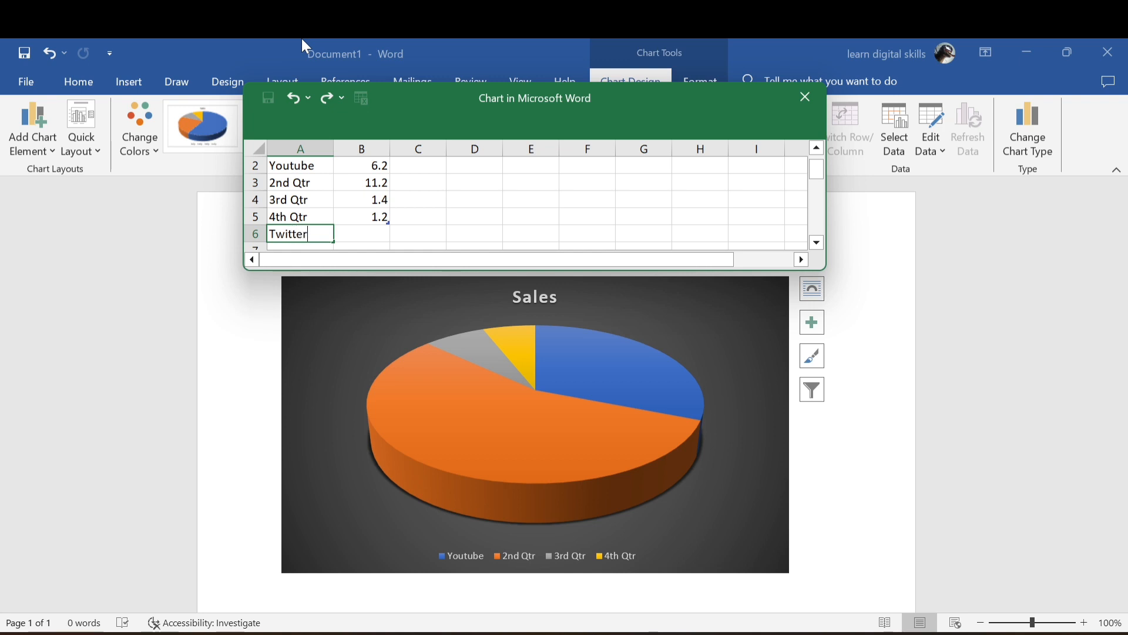
Set the Twitter sales value in cell B6 to 33 and close the chart data sheet.
left_click(373, 232)
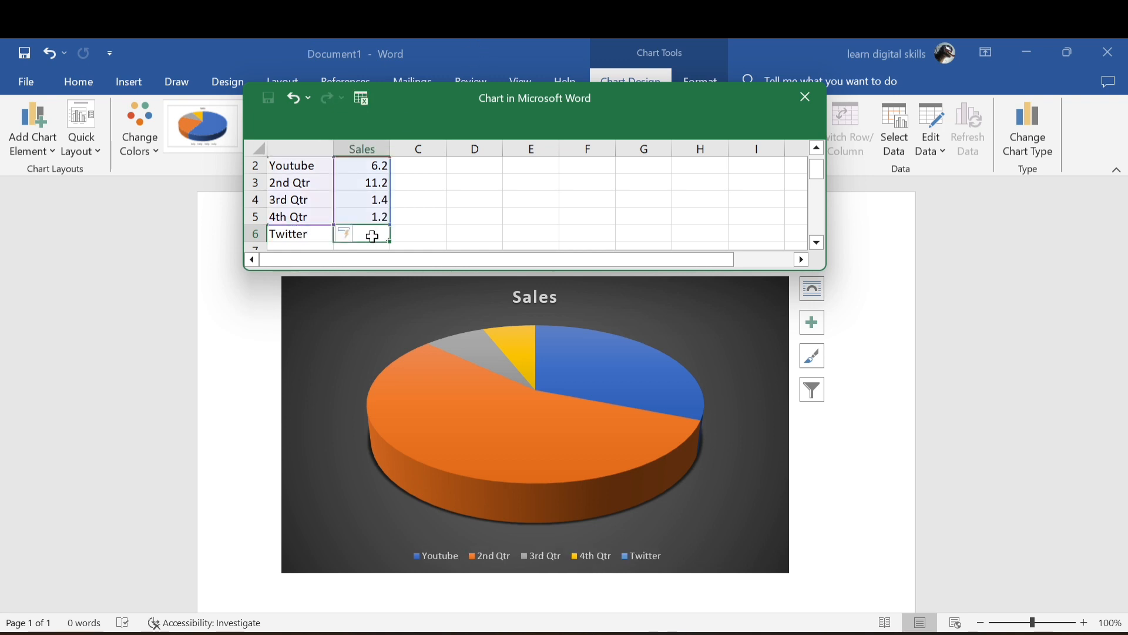
double_click(370, 235)
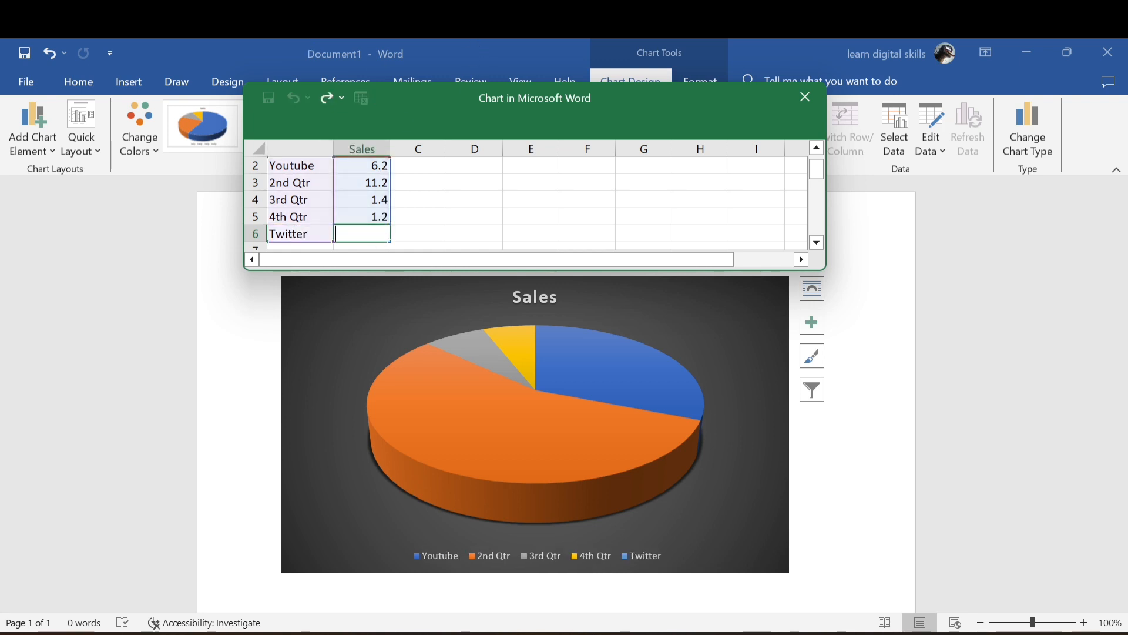
type("33")
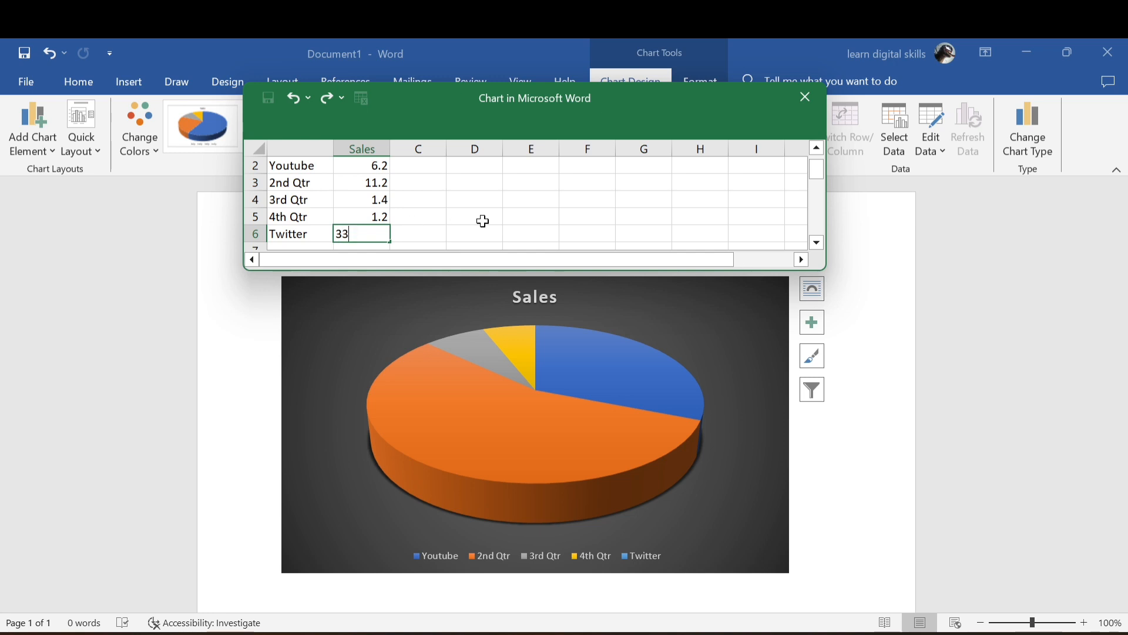
key("ctrl+Return")
key("Return")
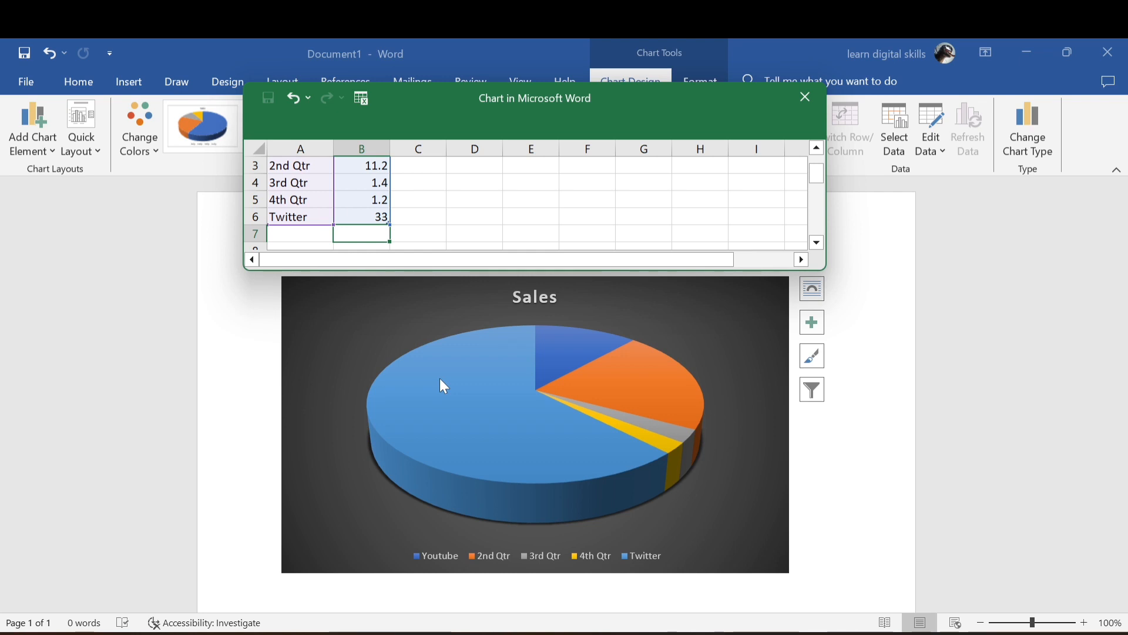
left_click(814, 104)
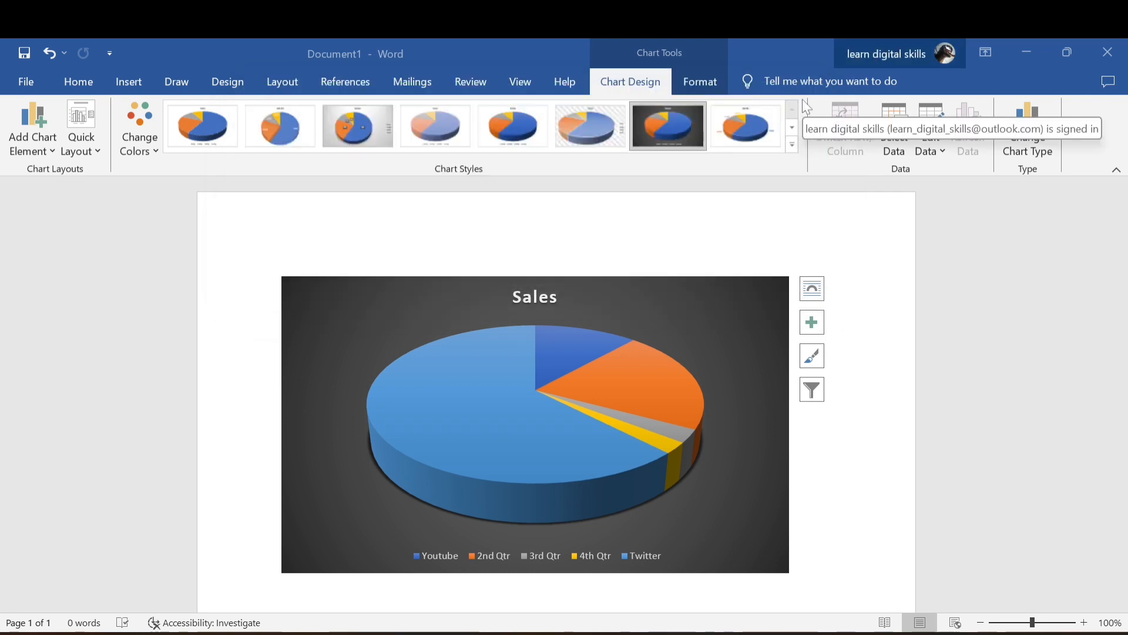
Set the Office theme to Black in the program's general options and apply the change.
left_click(77, 82)
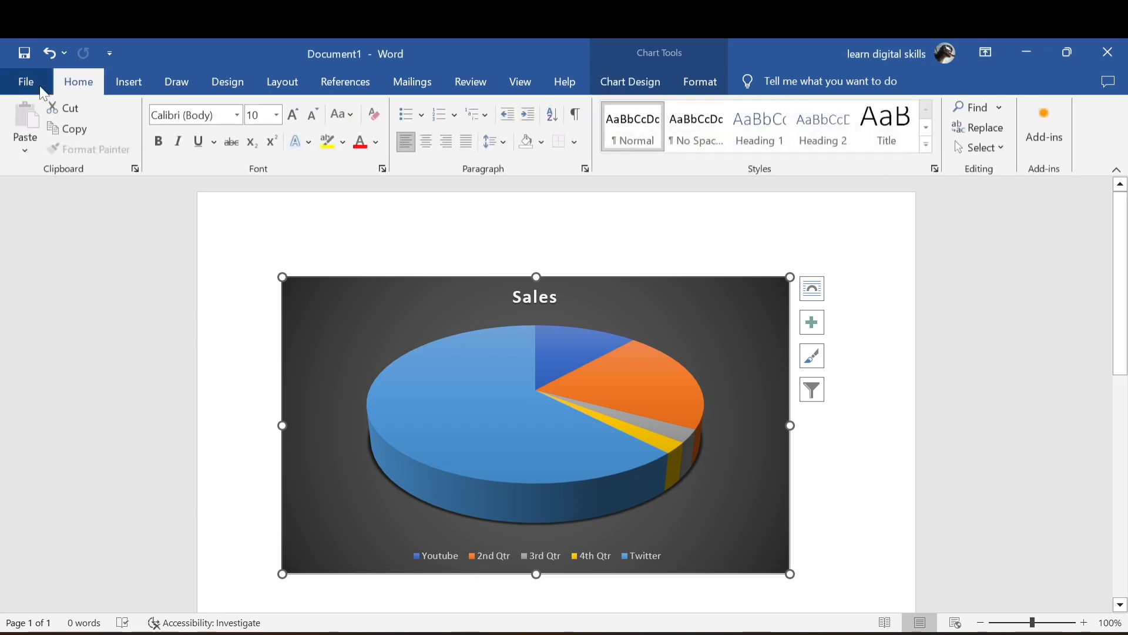
left_click(31, 84)
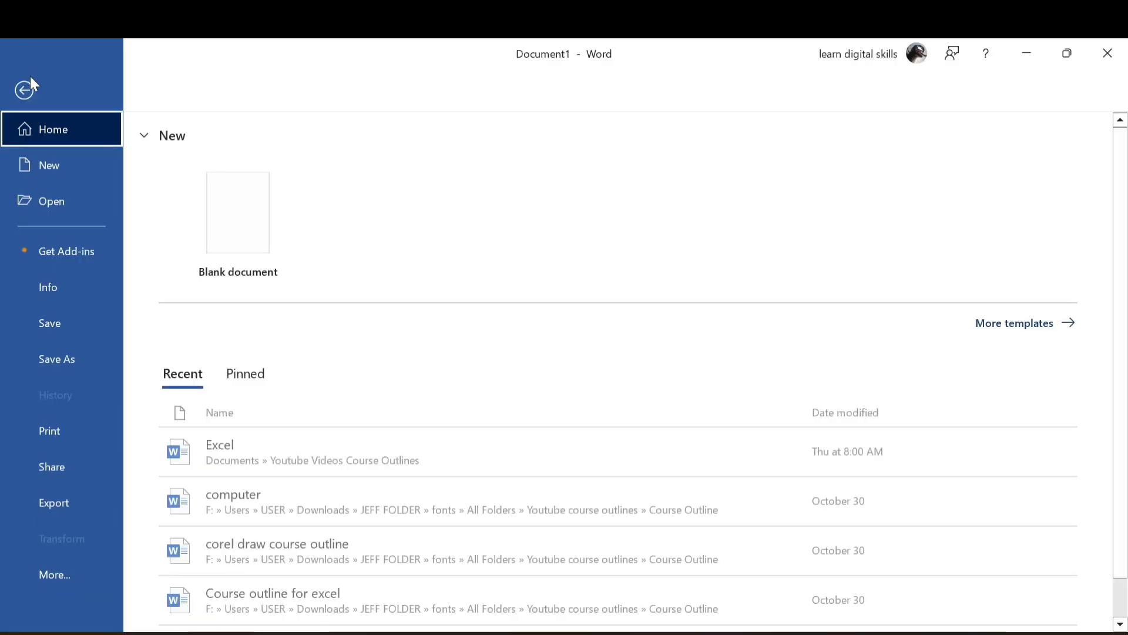
left_click(62, 573)
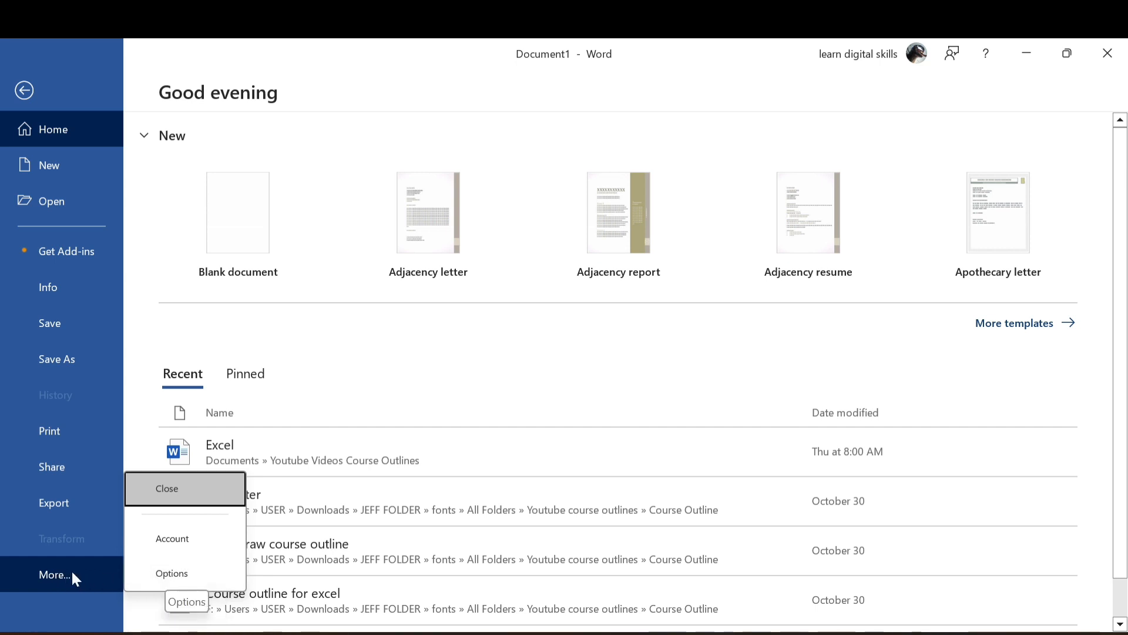
left_click(177, 575)
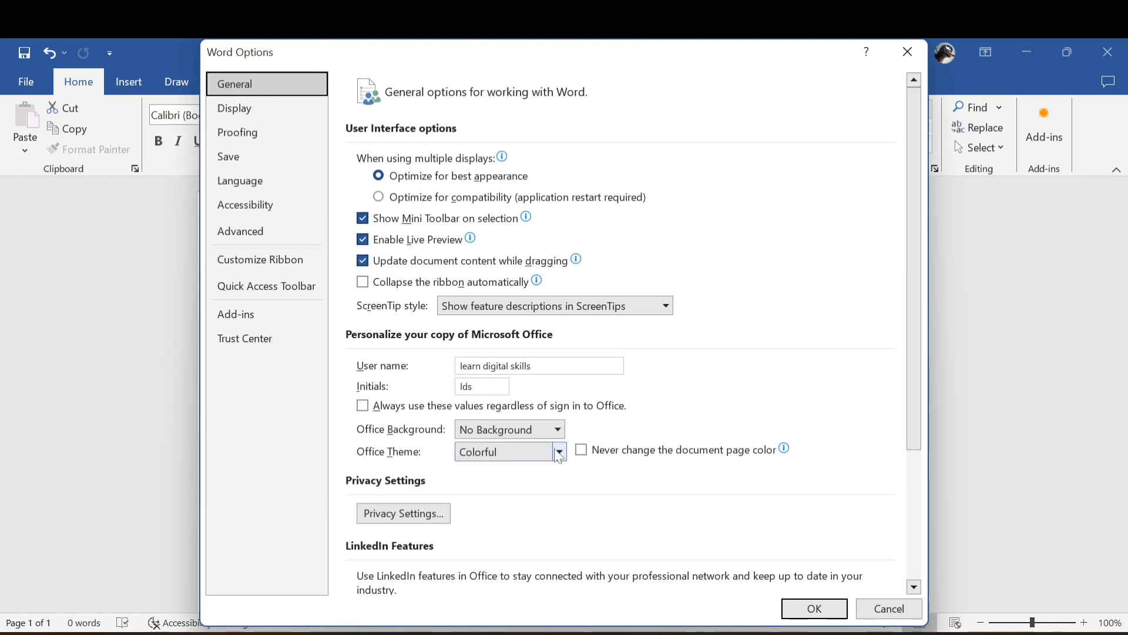
left_click(558, 452)
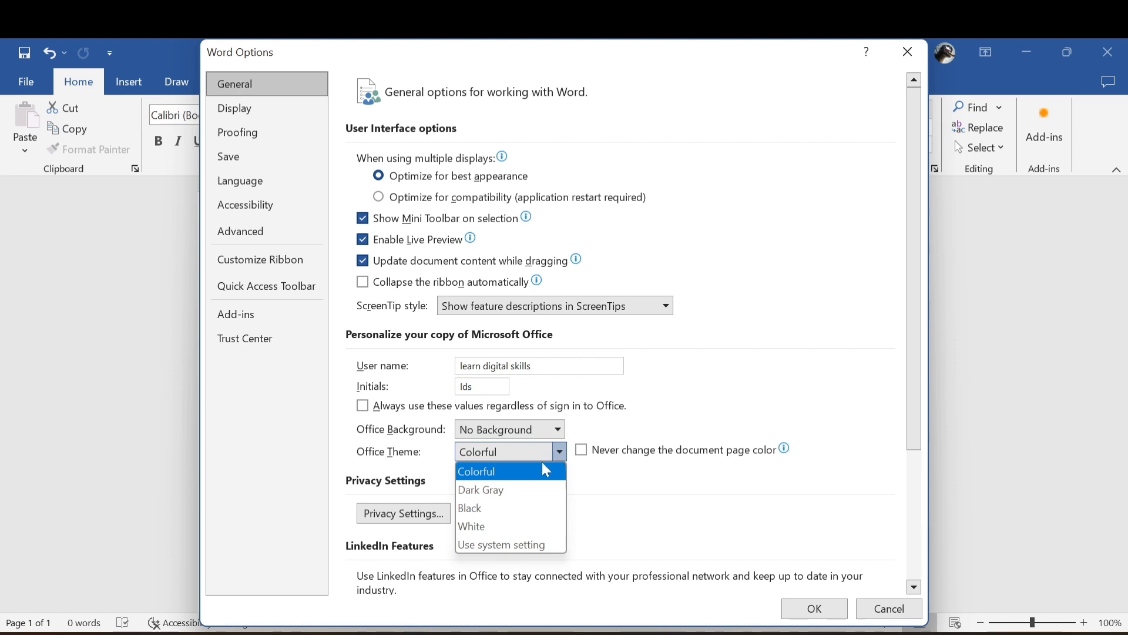
left_click(472, 509)
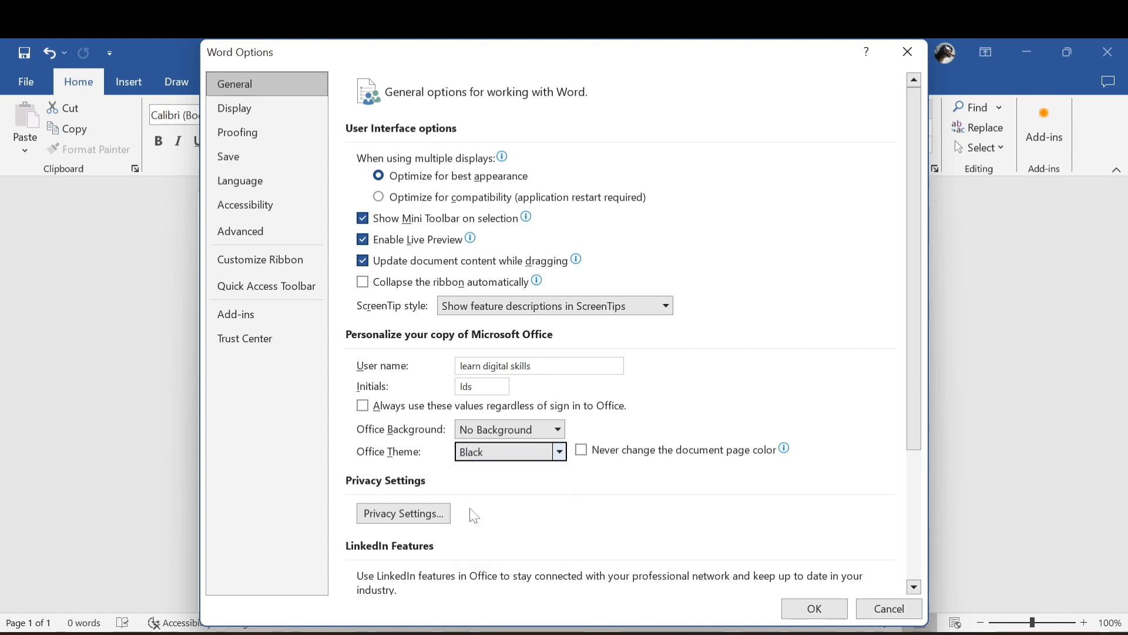
left_click(813, 609)
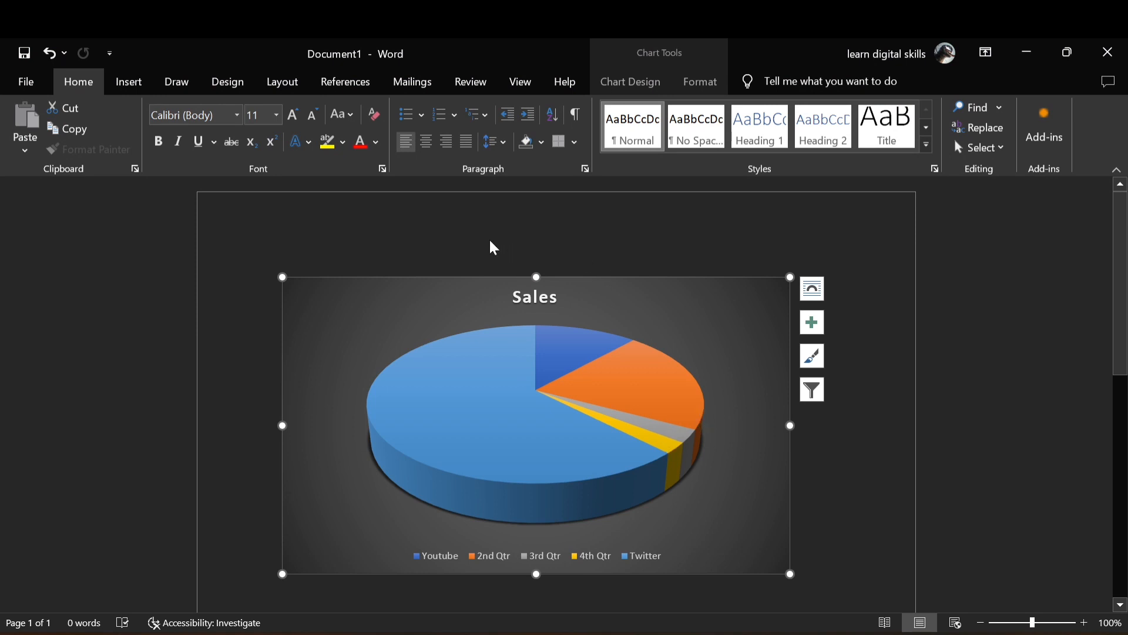
Reopen the program's general options, change the Office theme to Dark Gray, and apply it.
left_click(27, 82)
left_click(13, 91)
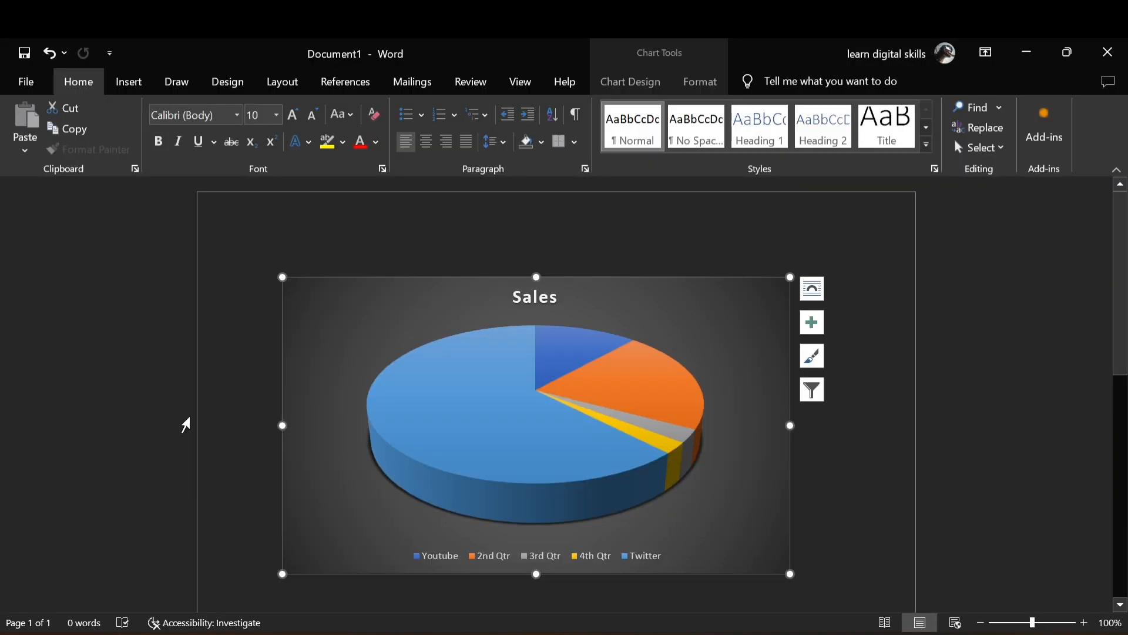
left_click(32, 82)
left_click(60, 575)
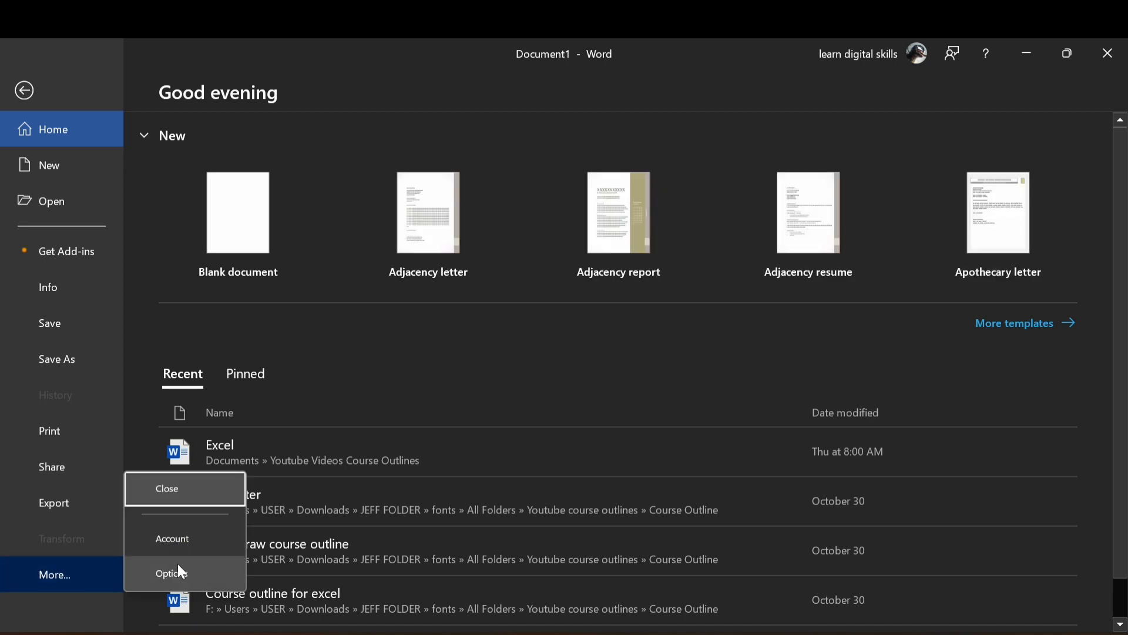
left_click(176, 570)
left_click(558, 453)
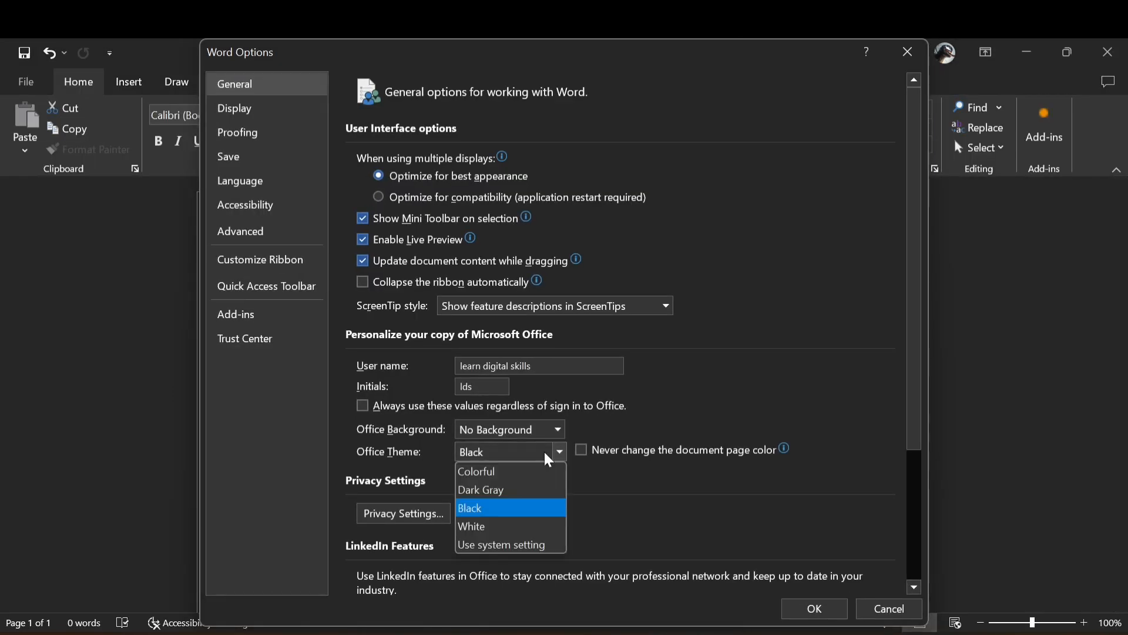
left_click(488, 492)
left_click(814, 609)
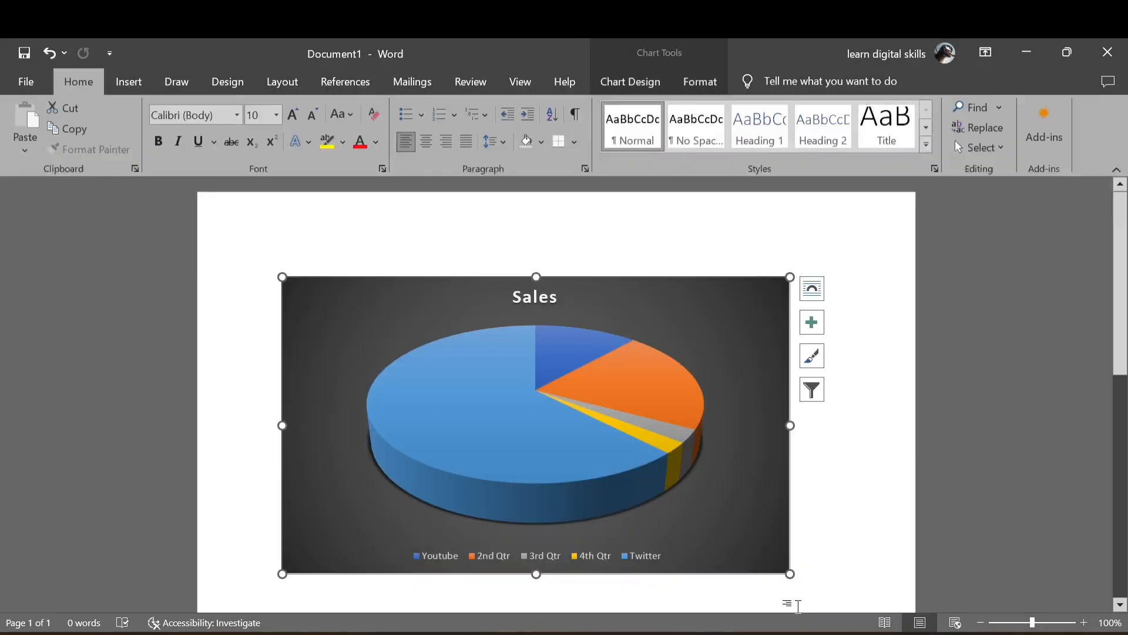